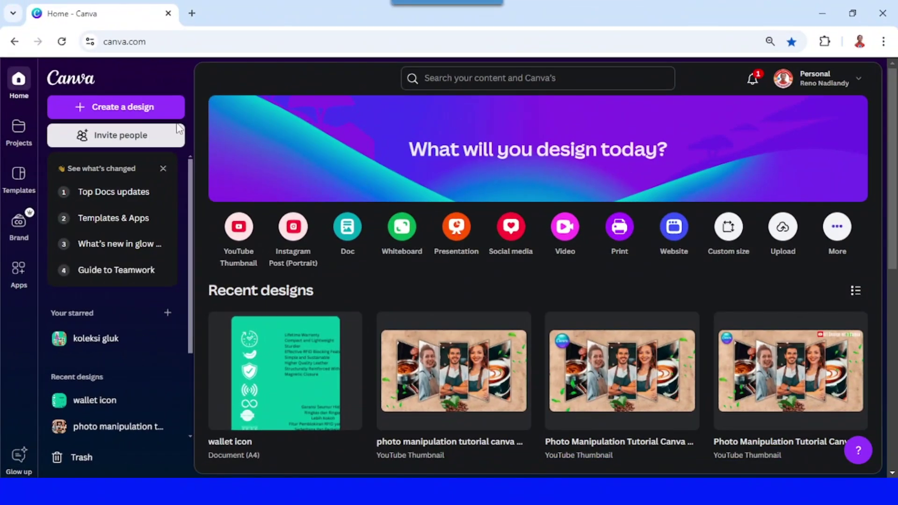
Step: Start a new blank Instagram Post (Portrait) design at 1080 × 1350 px
left_click(128, 107)
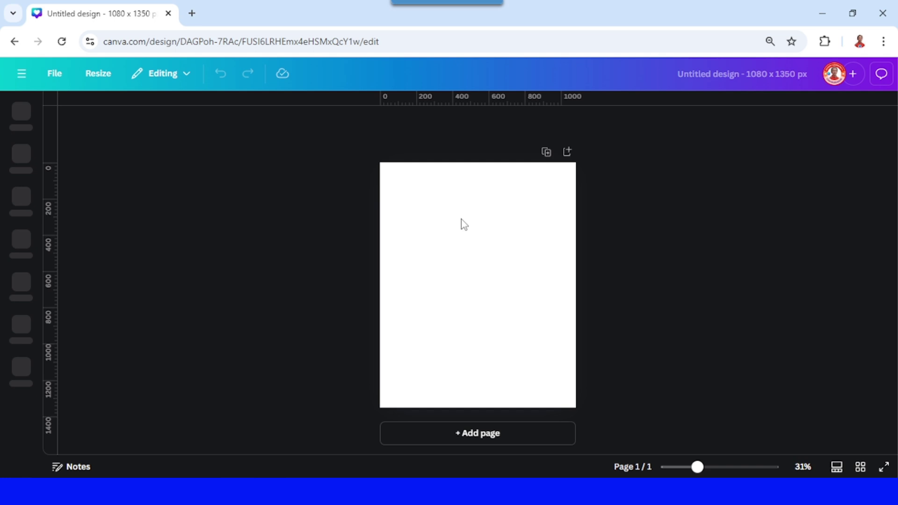
Step: Apply the silver grey-to-white gradient as the page background
left_click(461, 219)
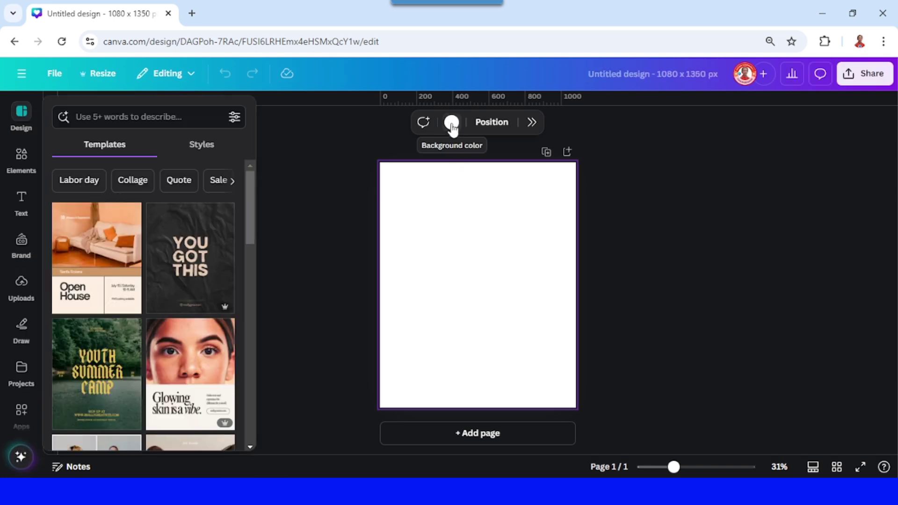
left_click(452, 123)
scroll(791, 297, "down", 2)
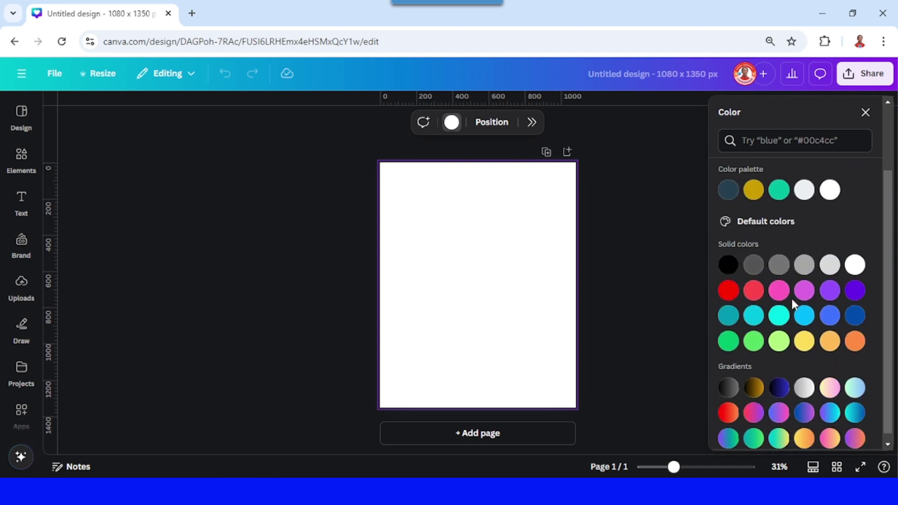
scroll(791, 298, "down", 1)
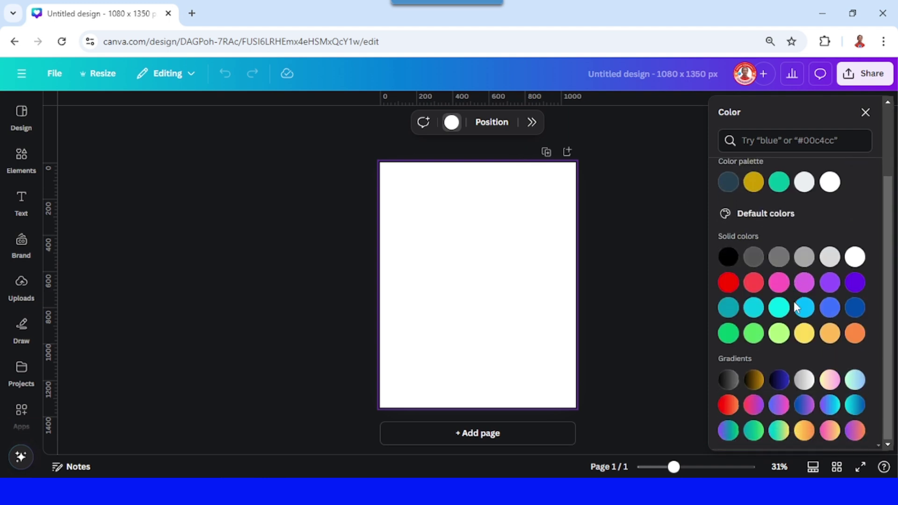
left_click(804, 383)
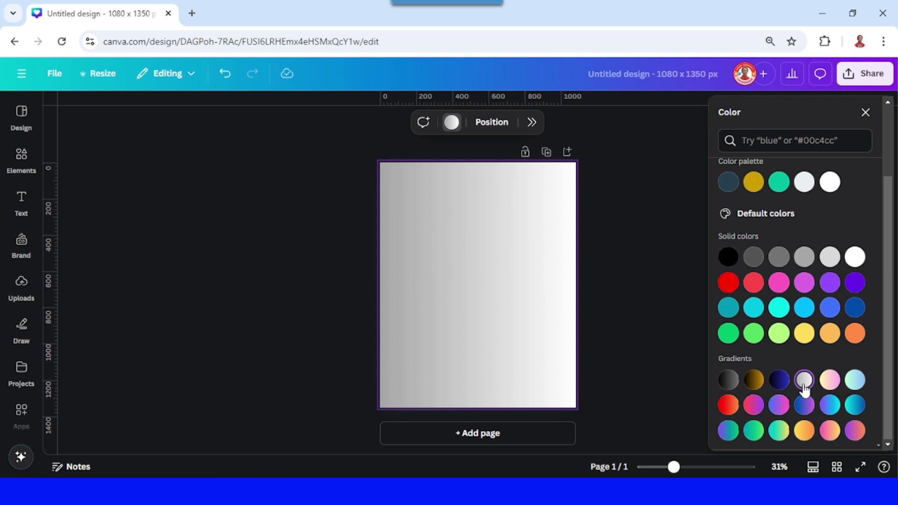
left_click(451, 122)
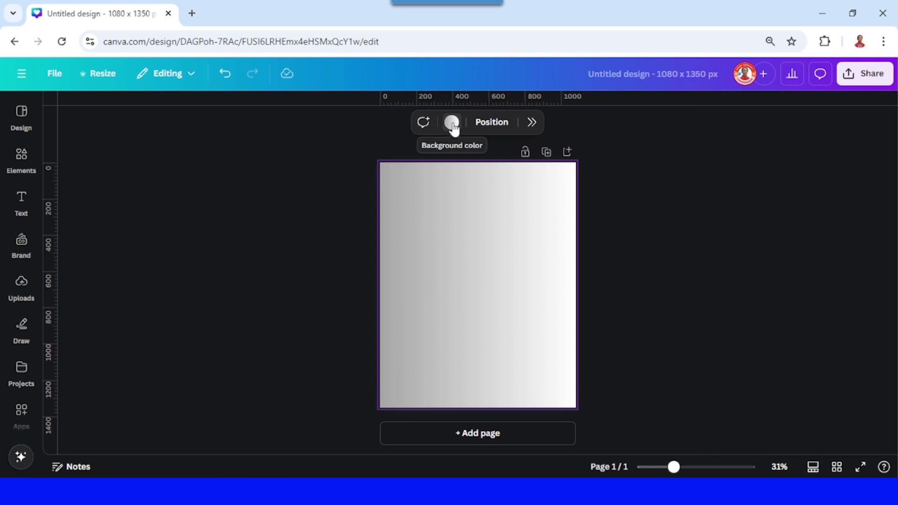
Step: Make the background gradient circular, with white in the centre and grey at the edges
left_click(451, 122)
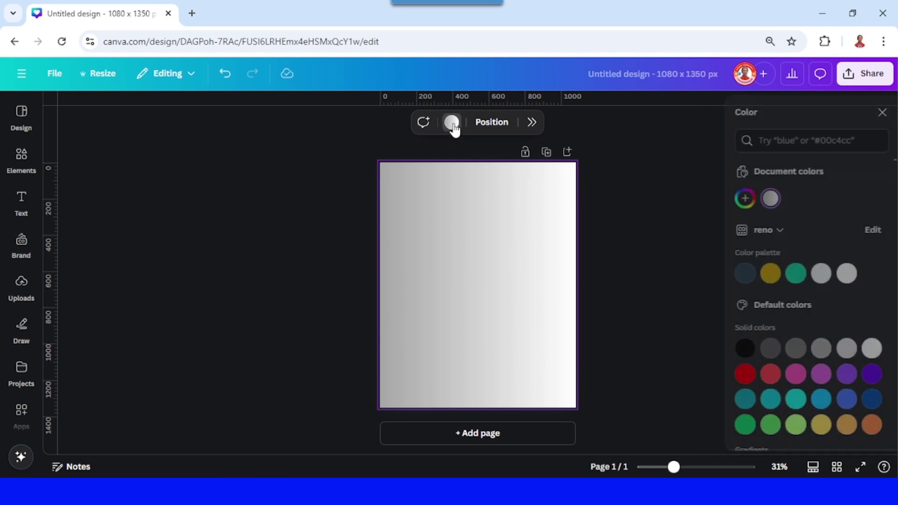
mouse_move(770, 199)
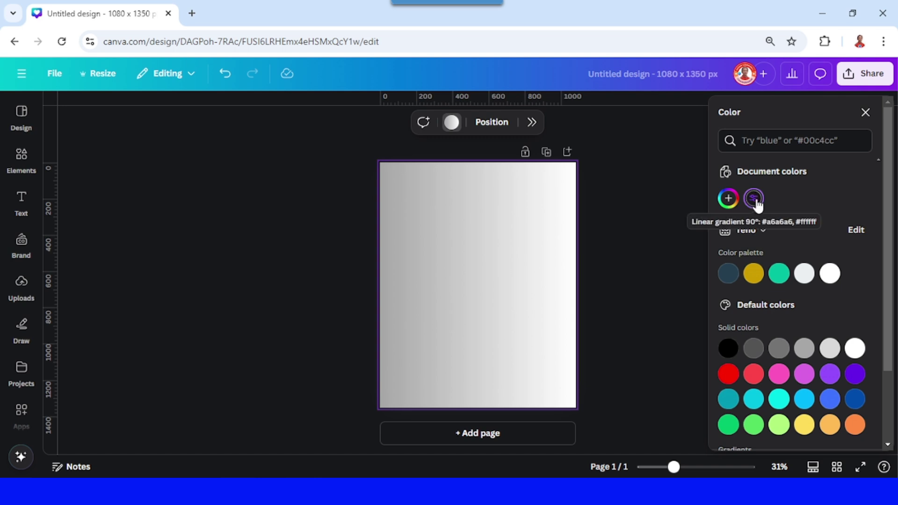
left_click(756, 203)
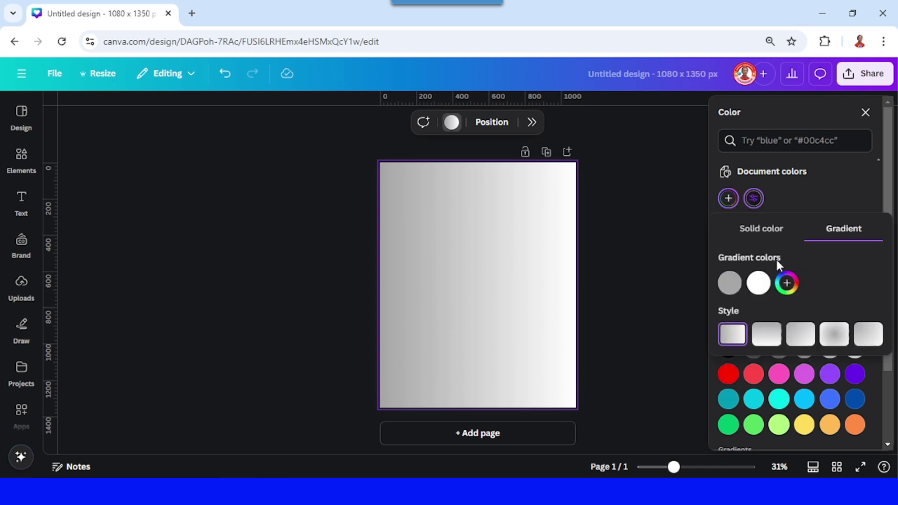
left_click(835, 336)
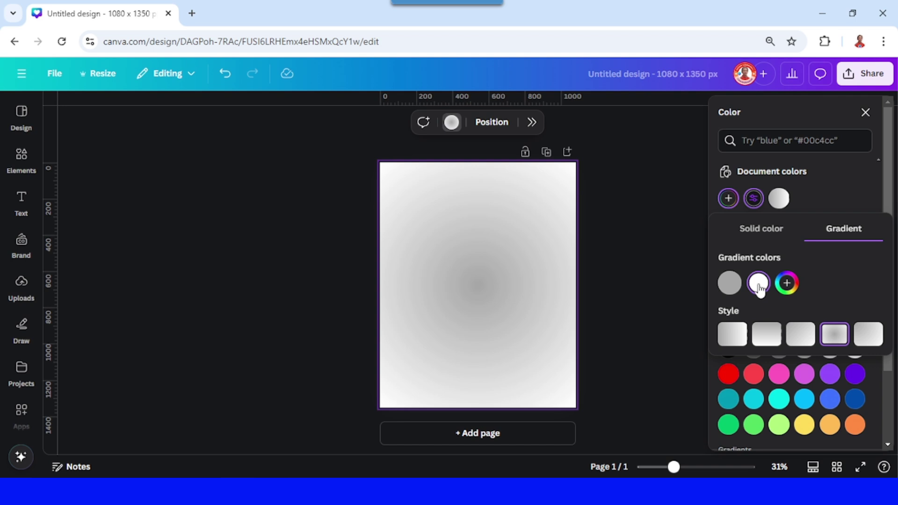
left_click_drag(758, 284, 728, 284)
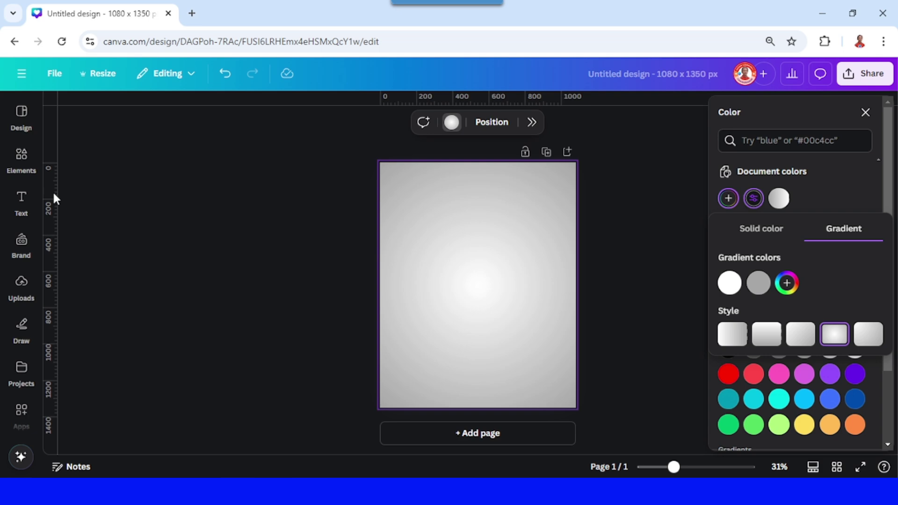
Step: Add the Instagram Post Frame Mockup from the recently used elements
left_click(21, 156)
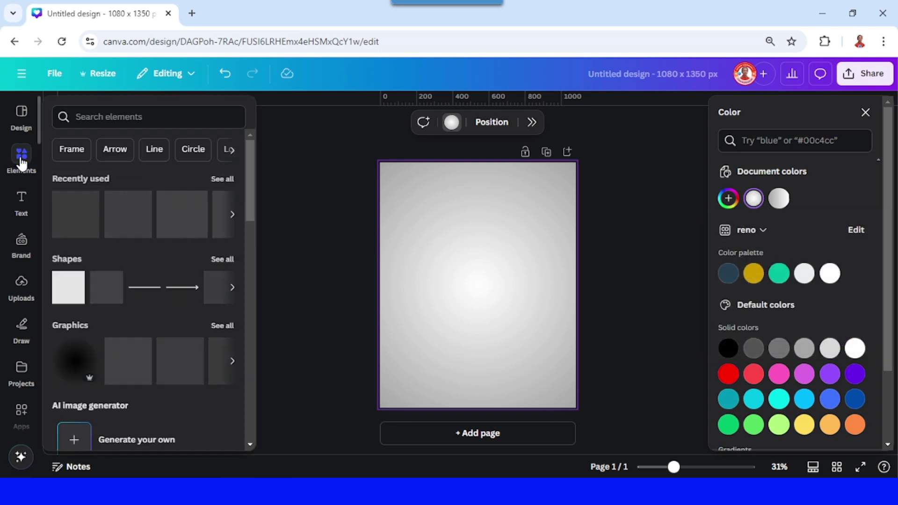
left_click(222, 175)
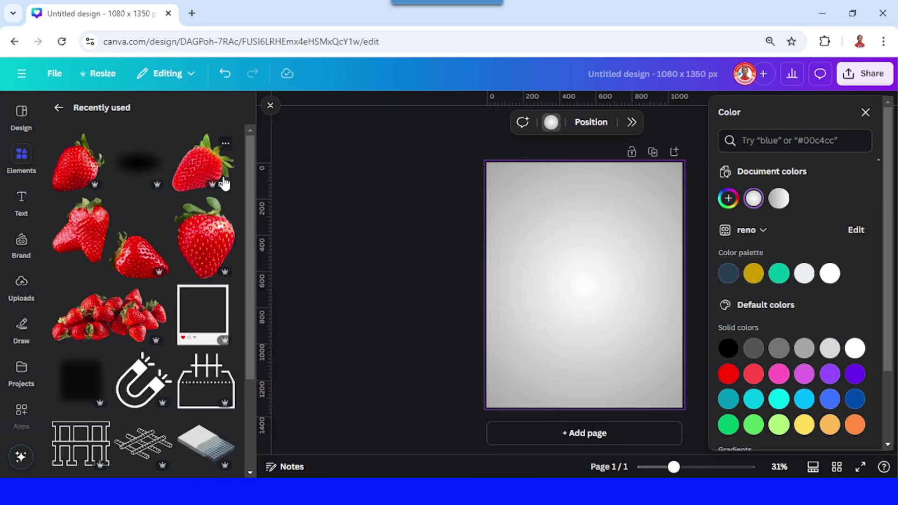
left_click(224, 294)
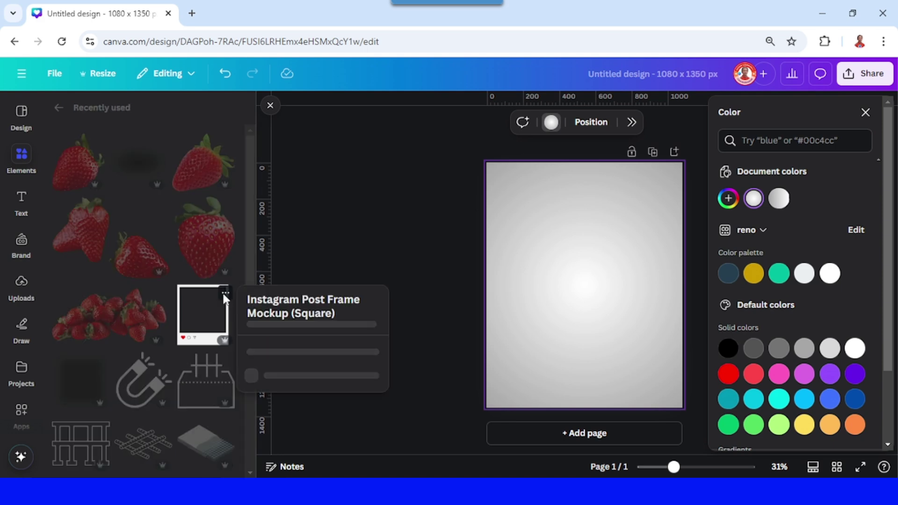
left_click(223, 325)
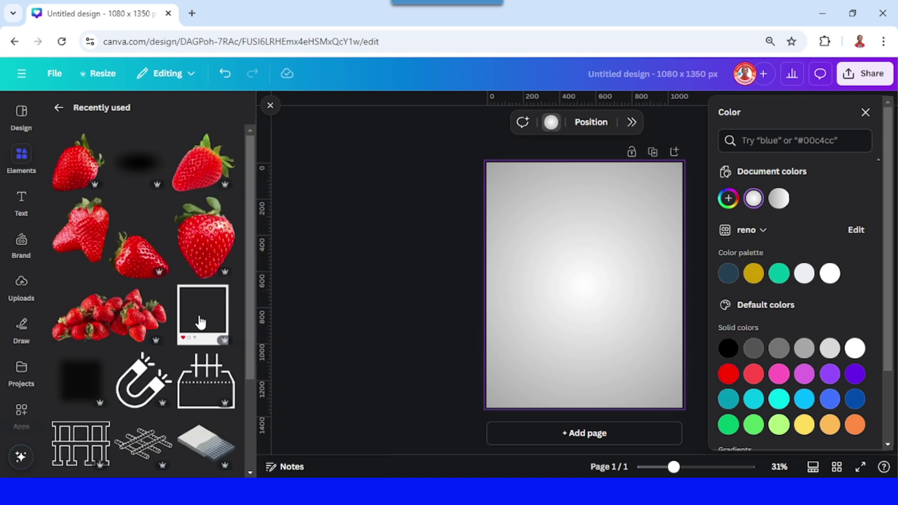
left_click(202, 313)
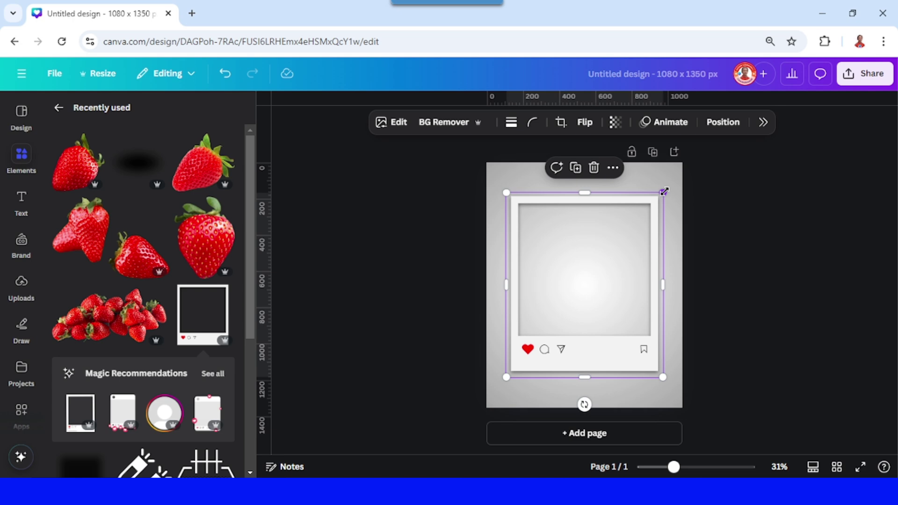
Step: Shrink the frame mockup and centre it in the upper-middle of the page
left_click_drag(662, 195, 613, 252)
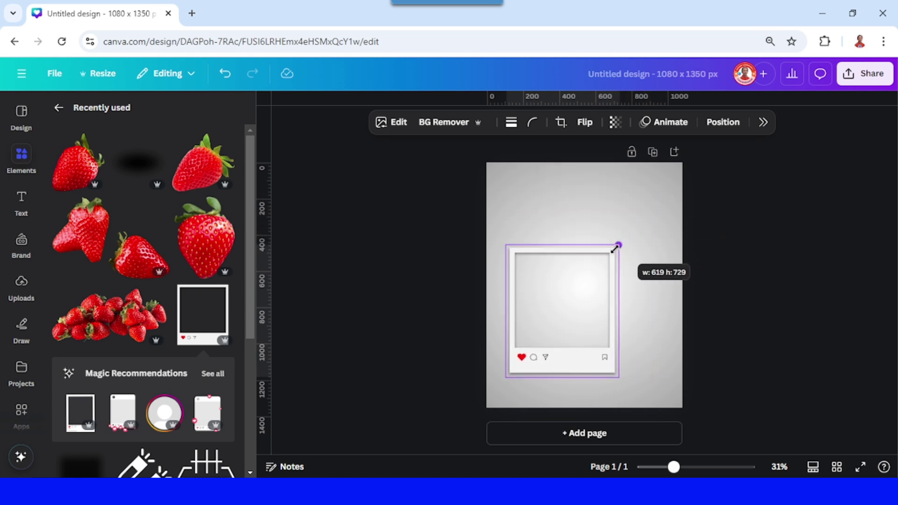
left_click_drag(572, 300, 600, 271)
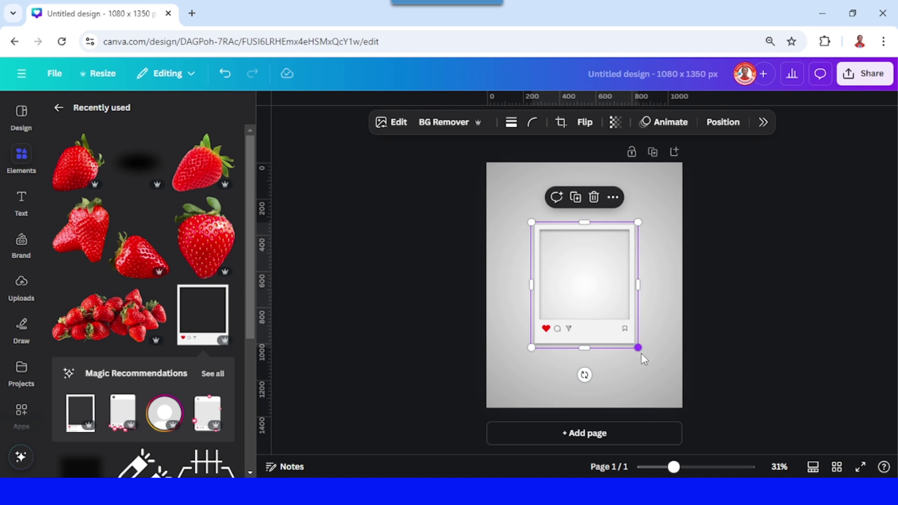
left_click_drag(638, 347, 624, 328)
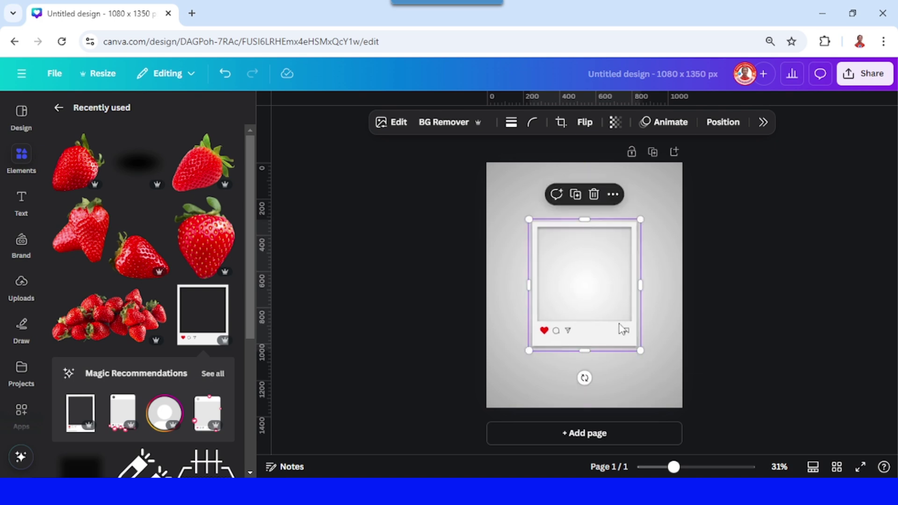
mouse_move(109, 315)
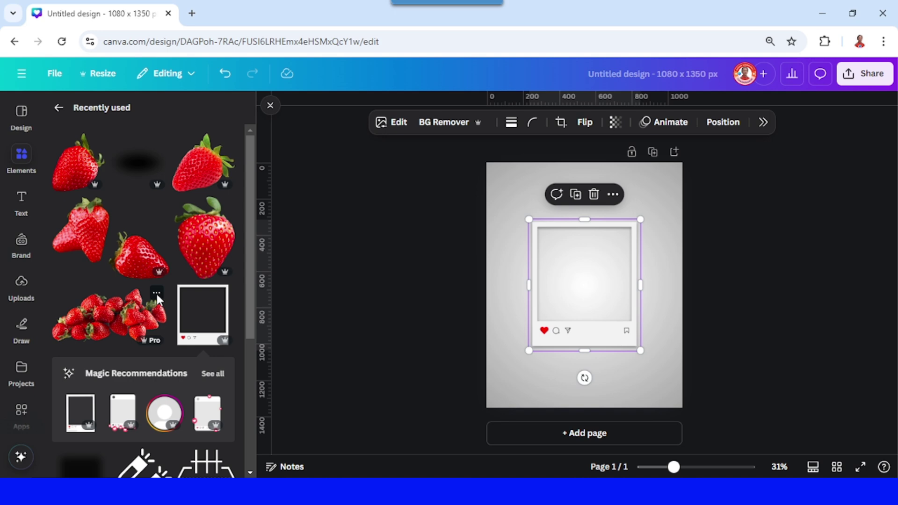
Step: Add the Fresh and Ripe Strawberries image, enlarge it over the frame, and send it backward
left_click(157, 294)
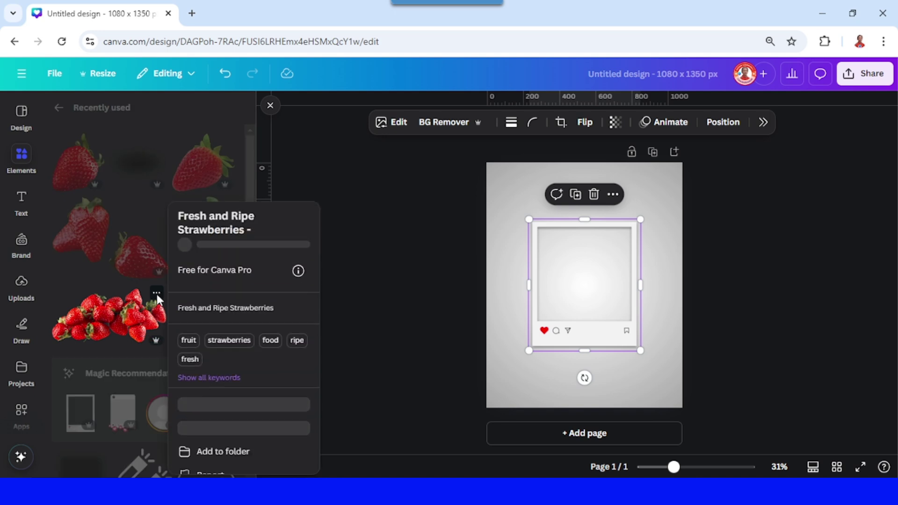
left_click(134, 312)
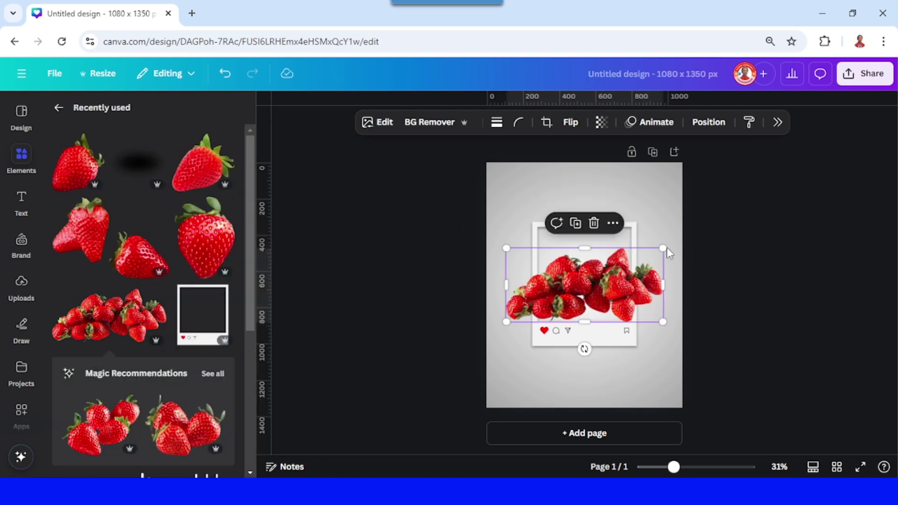
left_click_drag(662, 247, 676, 237)
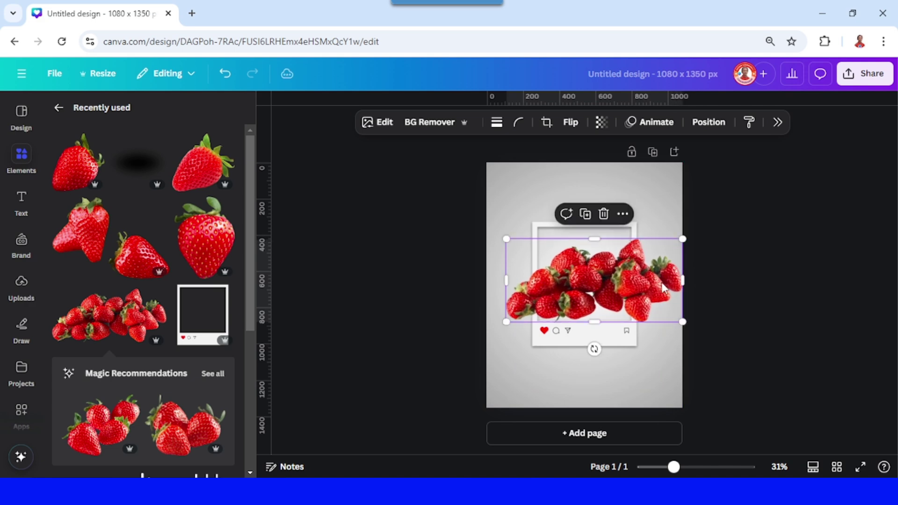
left_click_drag(663, 288, 648, 279)
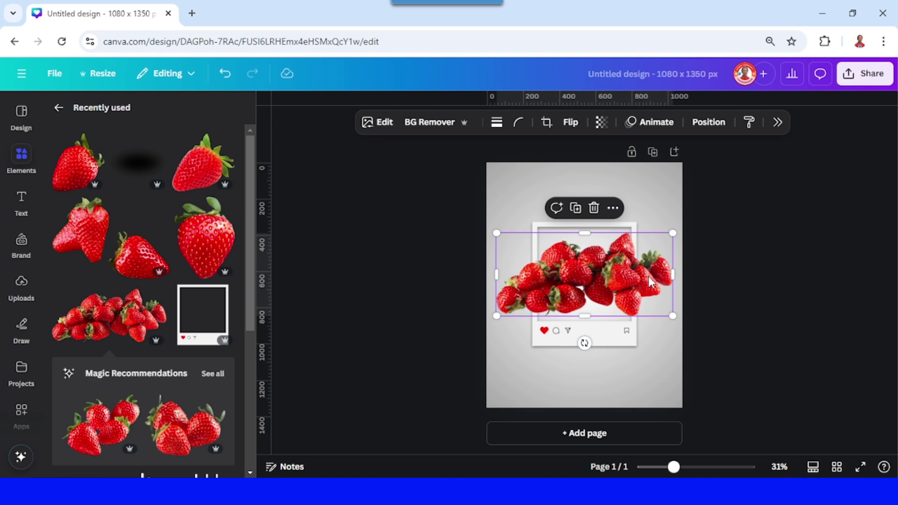
right_click(620, 269)
mouse_move(659, 225)
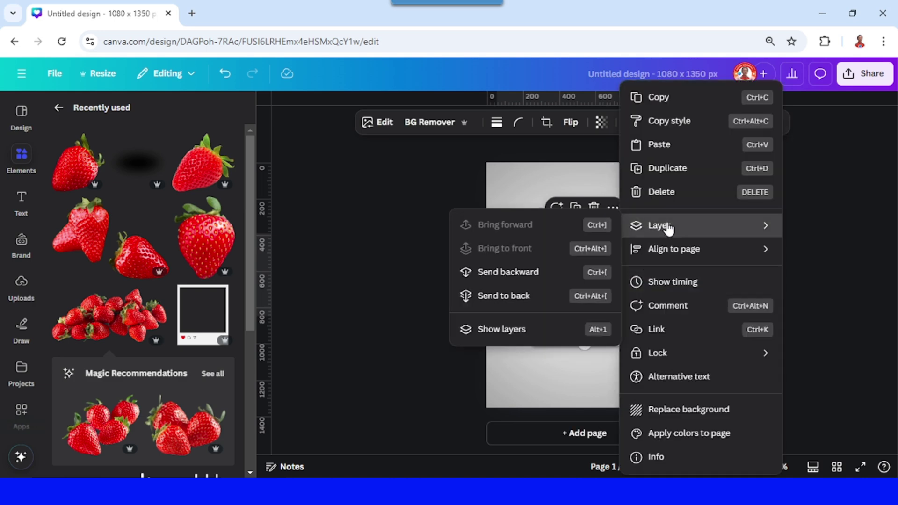
left_click(520, 296)
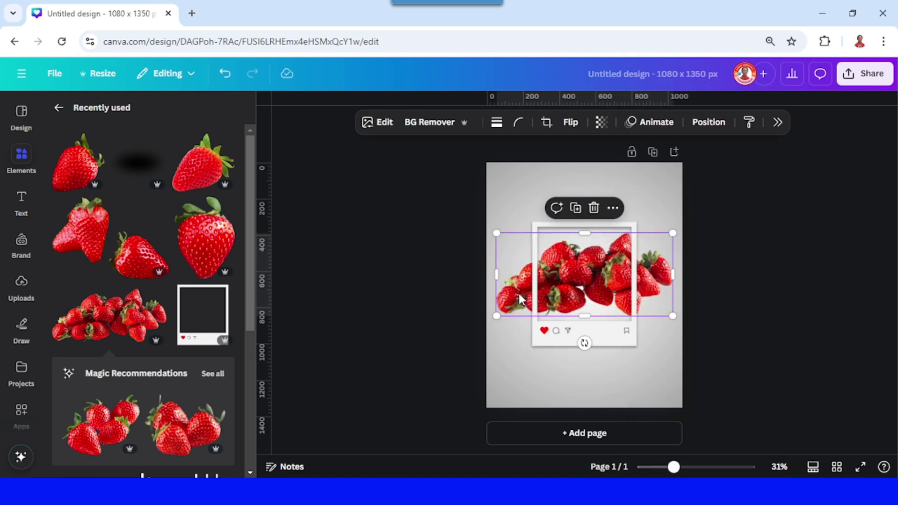
Step: Set the strawberry image's saturation to -100 in Adjust
left_click(384, 125)
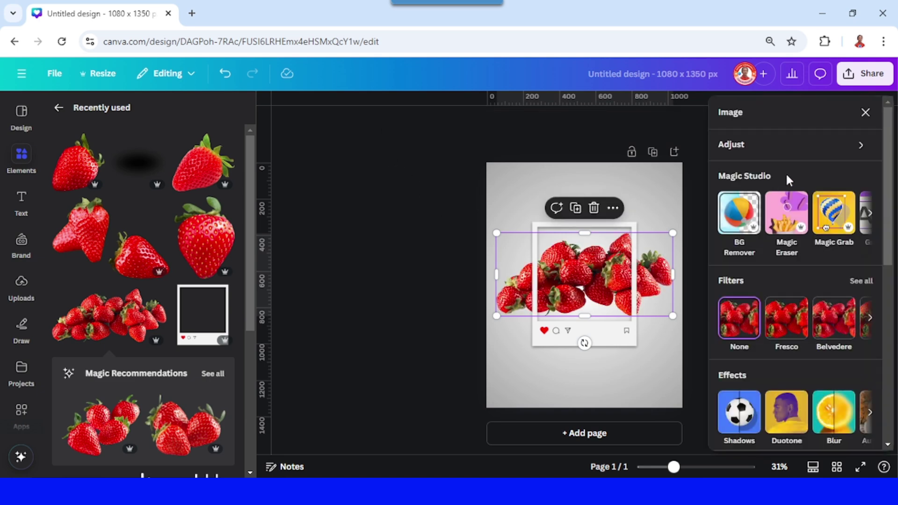
left_click(793, 148)
scroll(797, 316, "down", 5)
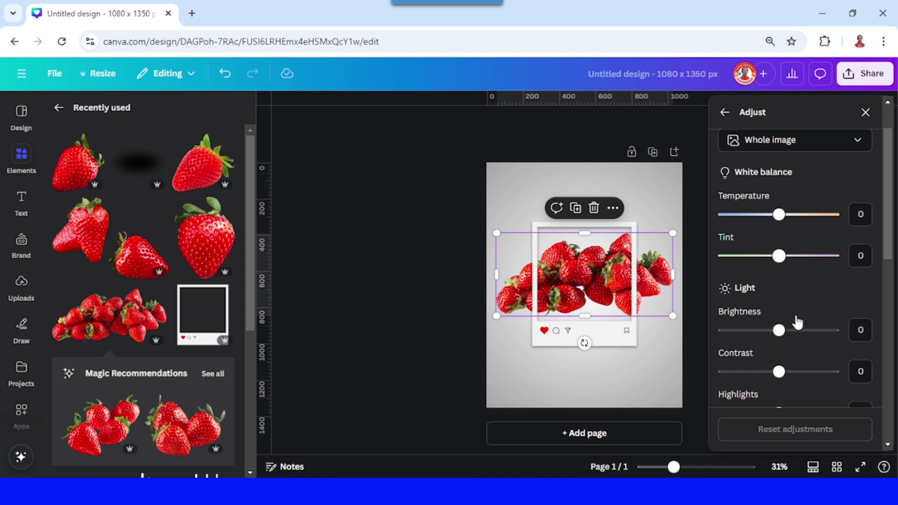
scroll(797, 323, "down", 5)
scroll(797, 323, "down", 1)
left_click_drag(778, 314, 708, 323)
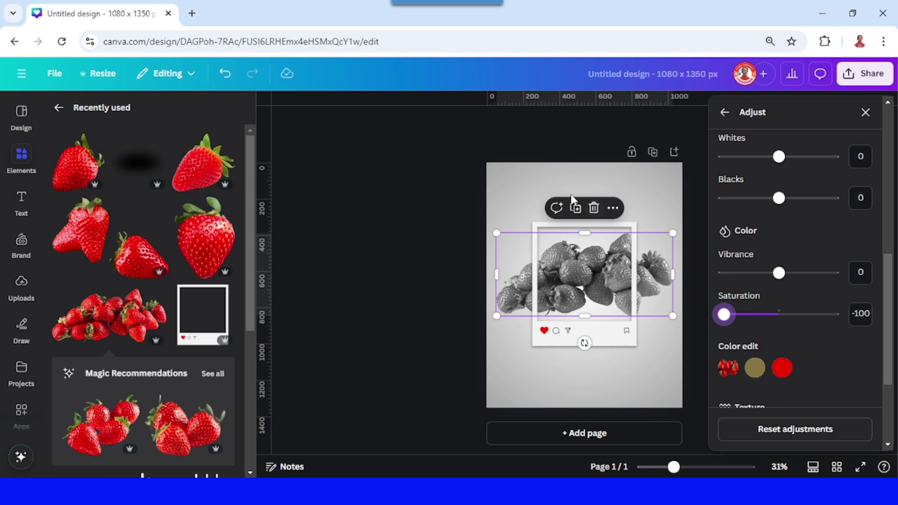
Step: Duplicate the gray strawberries and start entering saturation 0 for the copy
left_click(575, 208)
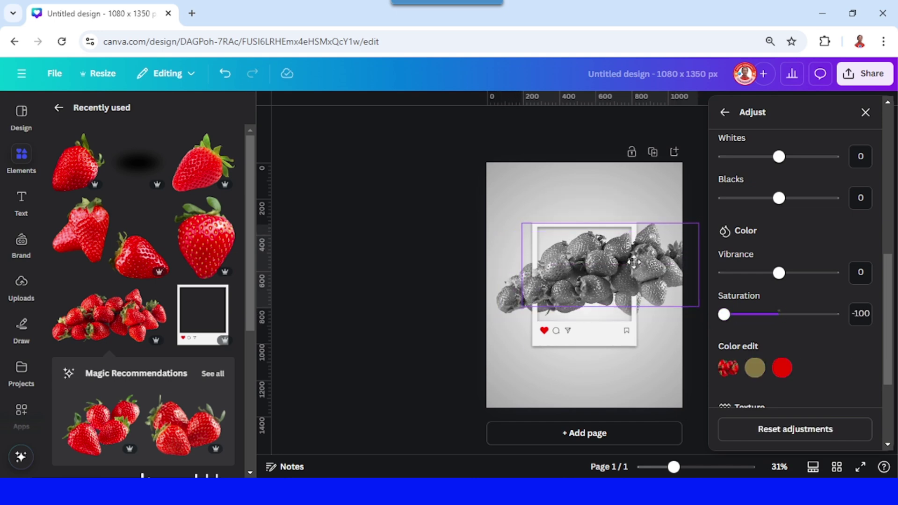
mouse_move(617, 281)
left_mouse_down()
mouse_move(624, 270)
mouse_move(607, 273)
left_mouse_up()
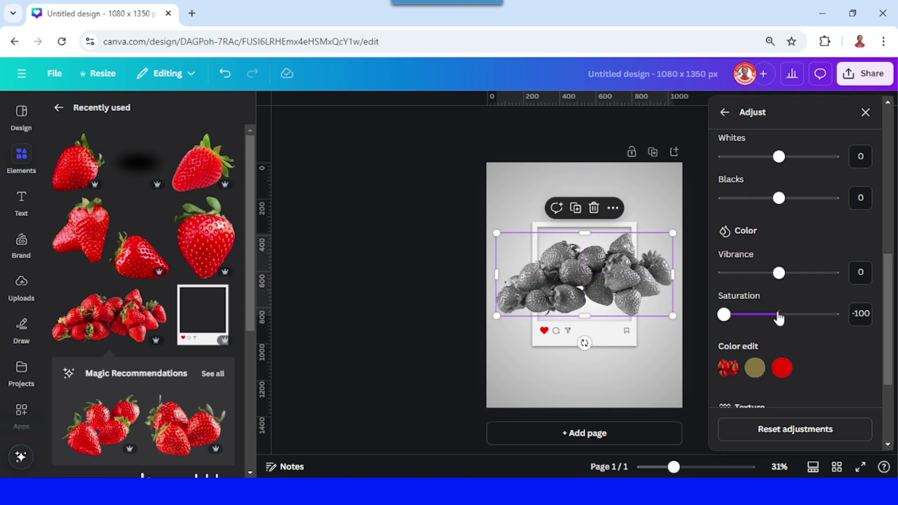
left_click(860, 313)
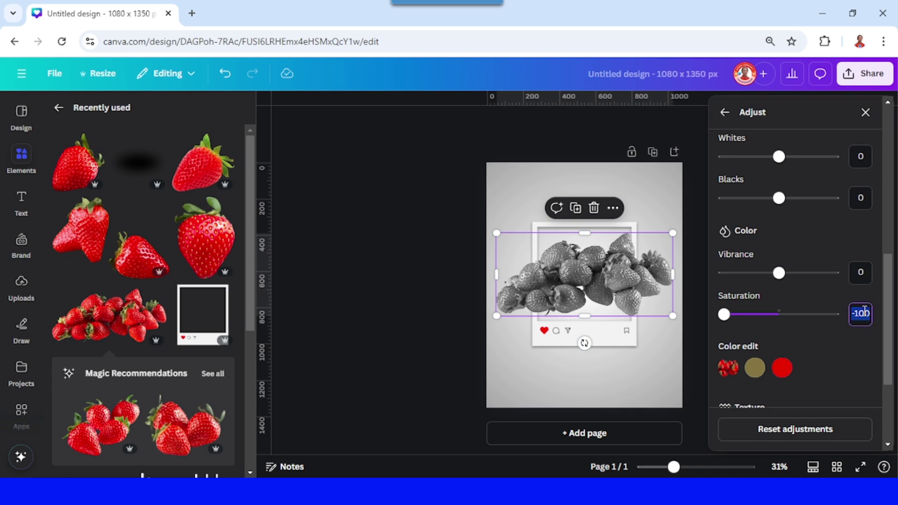
type("0")
Step: Restore the top copy's saturation to 0 and trim its sides to the frame's photo area
key("Return")
scroll(862, 210, "up", 5, "ctrl")
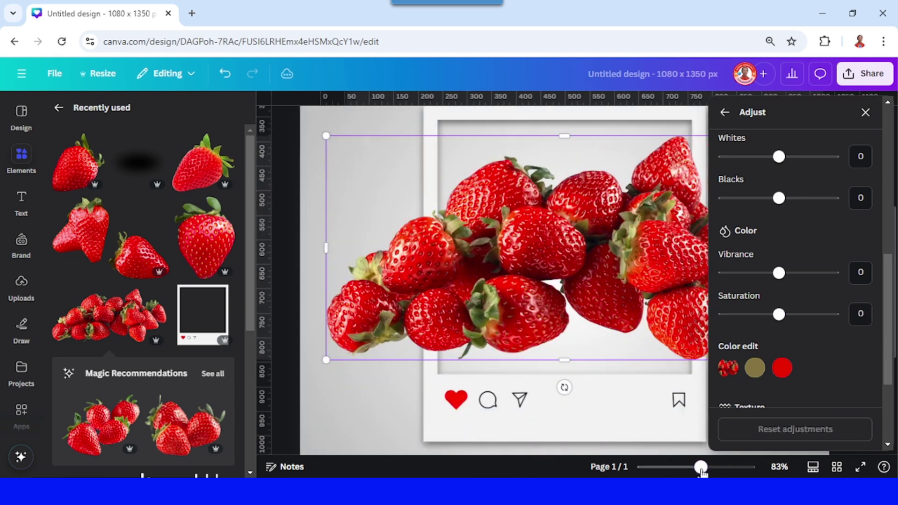
left_click(866, 112)
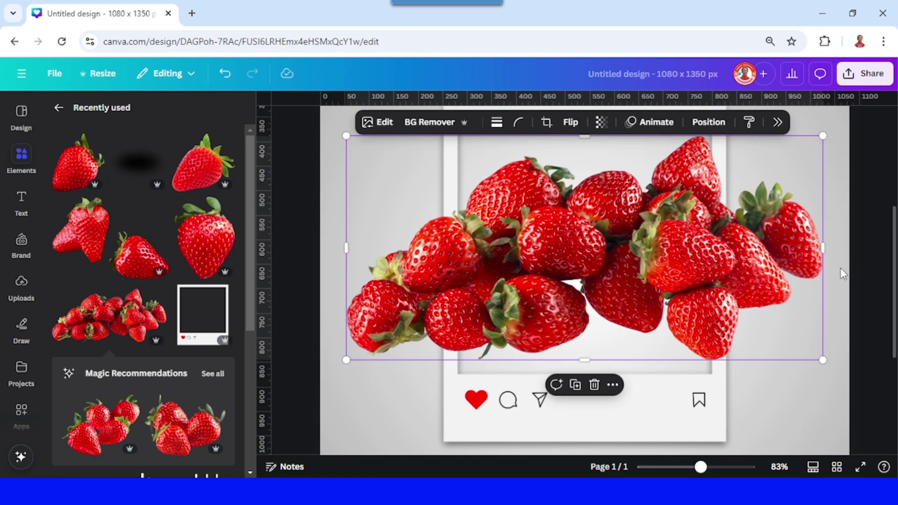
left_click_drag(822, 247, 711, 258)
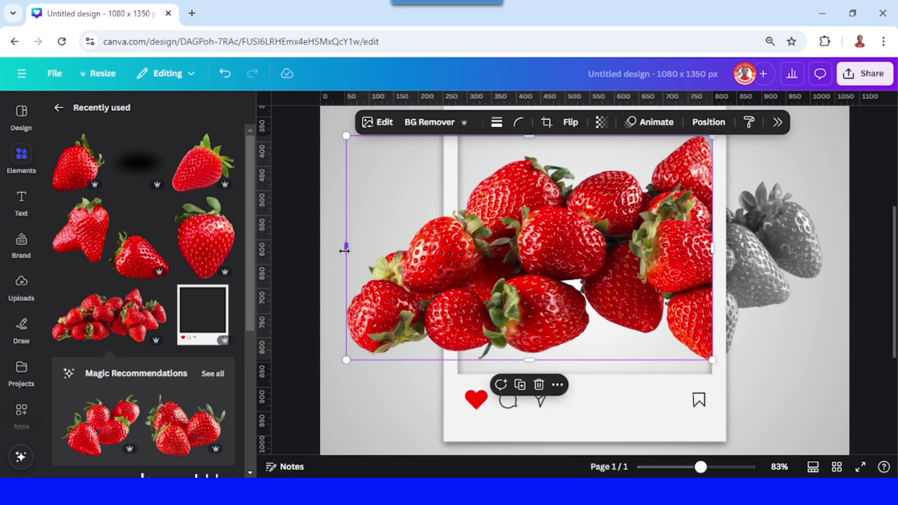
left_click_drag(345, 249, 457, 244)
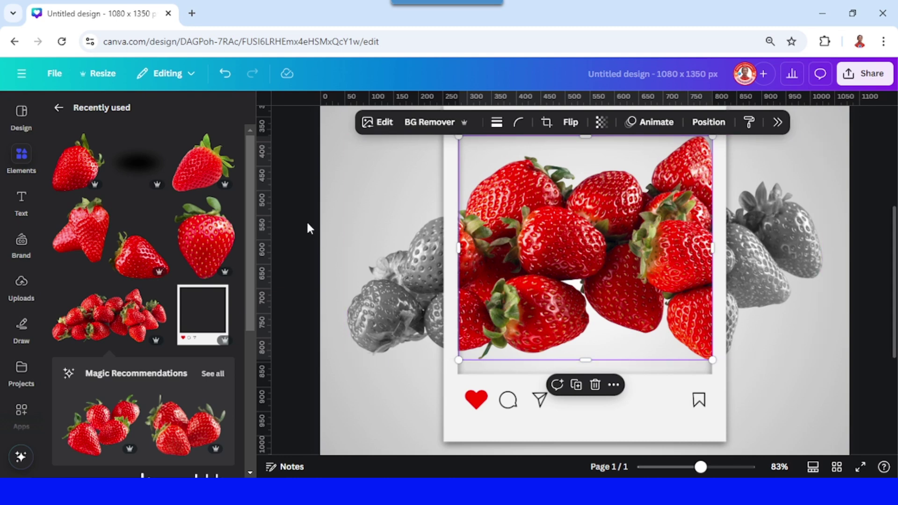
Step: Add the Ripe Strawberry Fruit graphic, shrink it, and tilt it across the frame's left edge
mouse_move(77, 163)
left_click(94, 144)
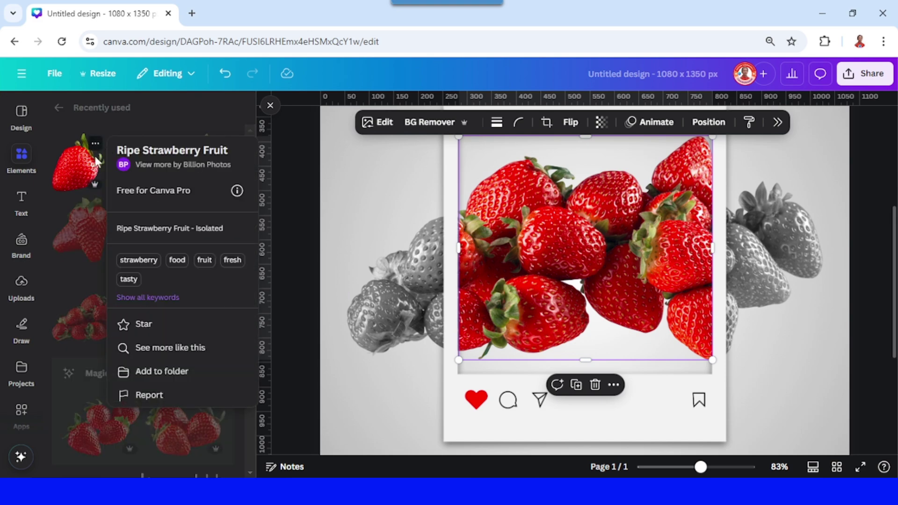
left_click(79, 172)
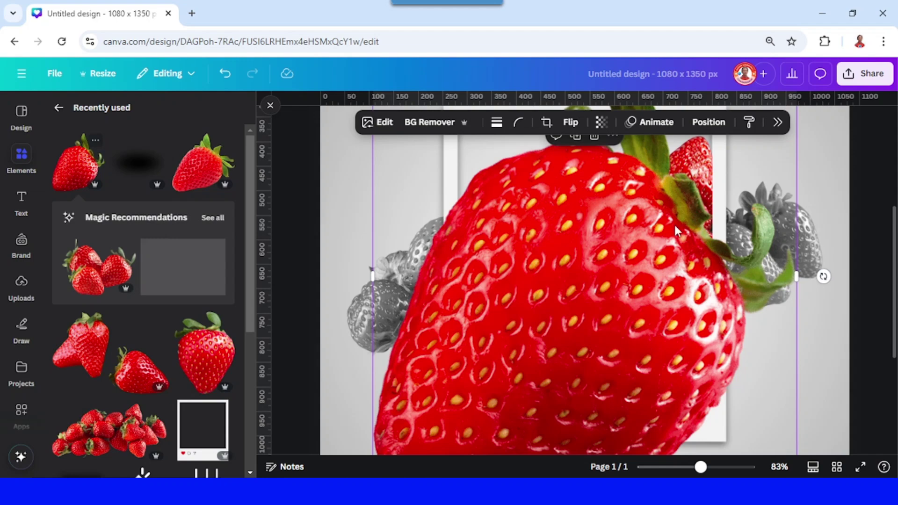
left_click_drag(580, 328, 698, 401)
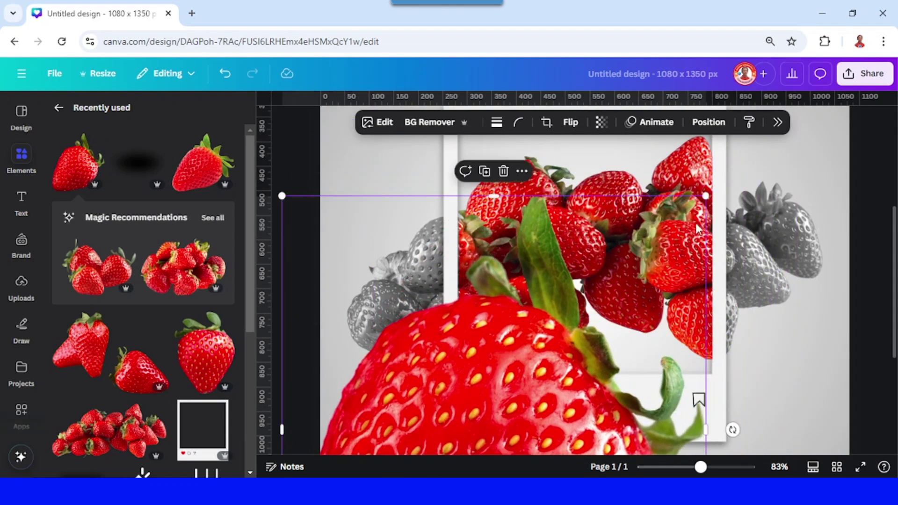
left_click_drag(706, 195, 533, 379)
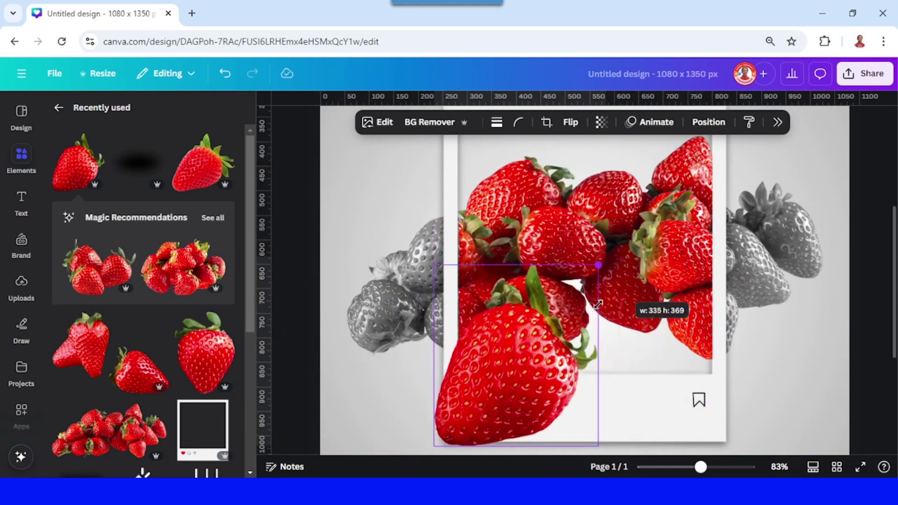
left_click_drag(473, 411, 475, 279)
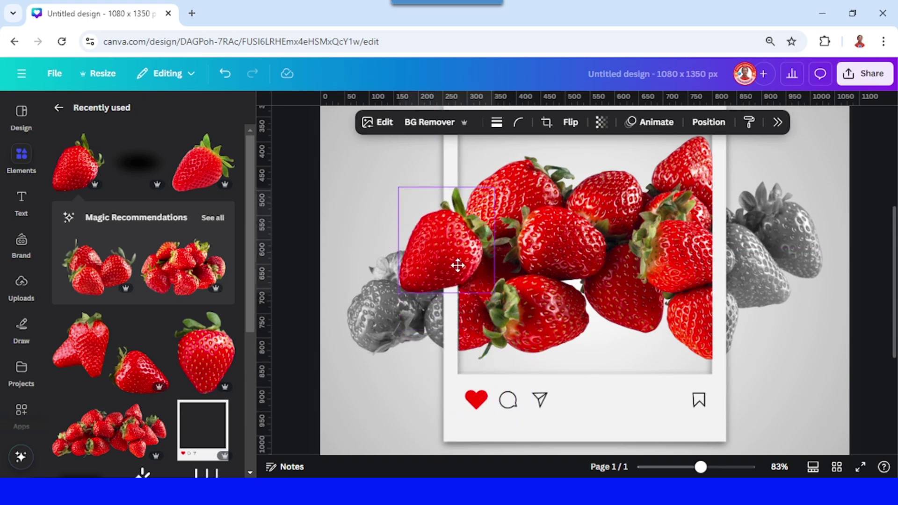
left_click_drag(445, 320, 442, 322)
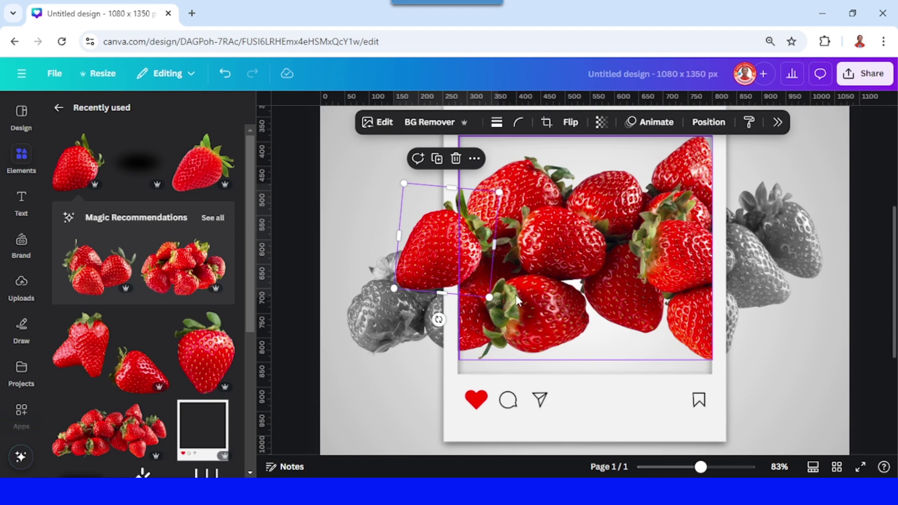
Step: Add the dark drop shadow, shrink it, and tilt it about -7° under the left strawberry
left_click(156, 144)
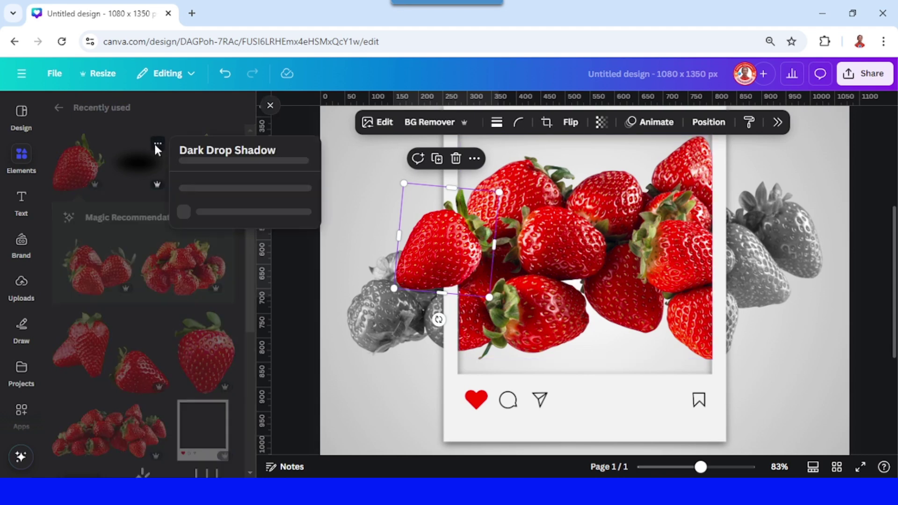
left_click(131, 169)
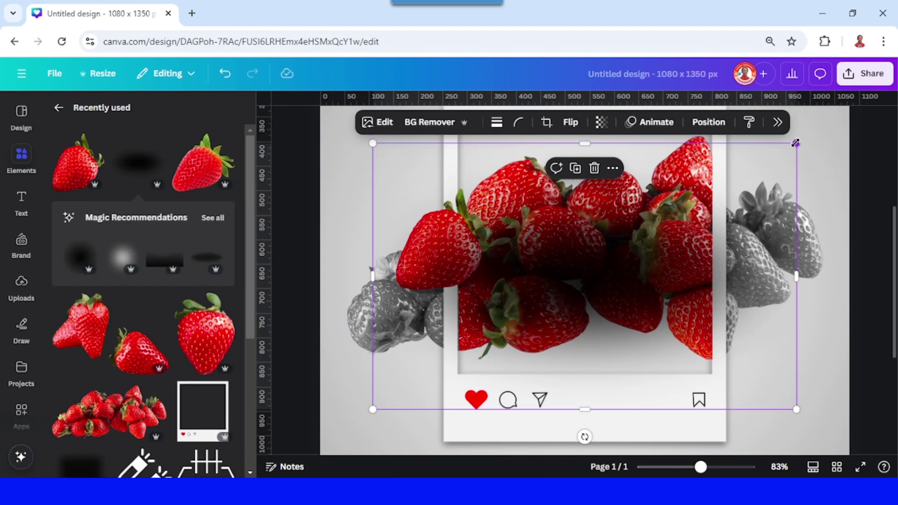
left_click_drag(796, 145, 484, 314)
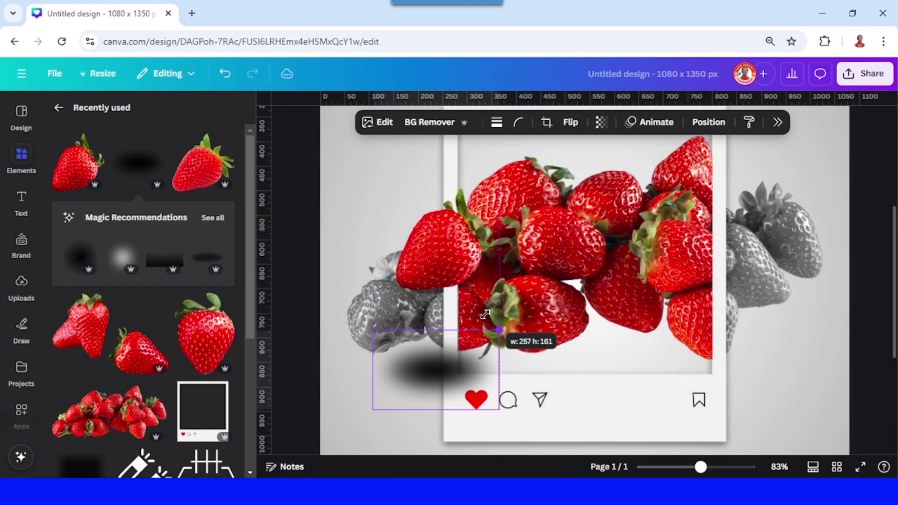
left_click_drag(435, 365, 476, 299)
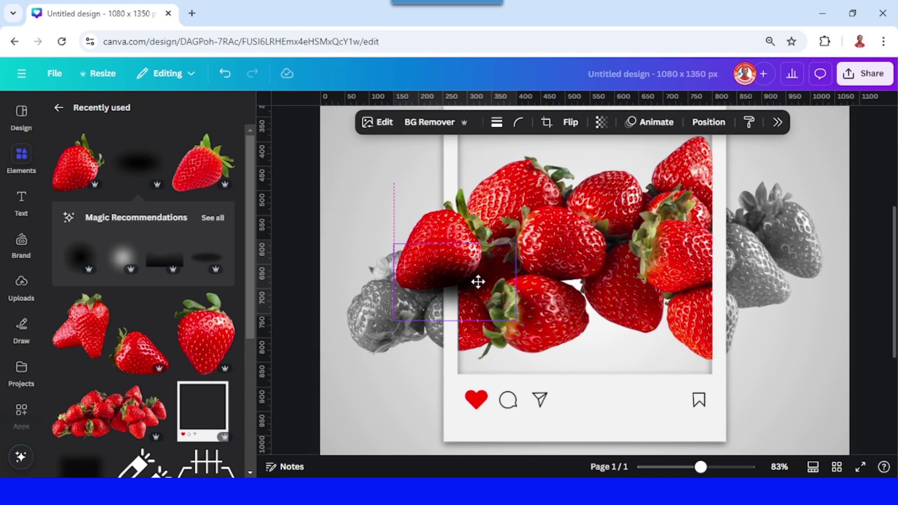
mouse_move(455, 351)
left_mouse_down()
mouse_move(469, 359)
mouse_move(484, 351)
left_mouse_up()
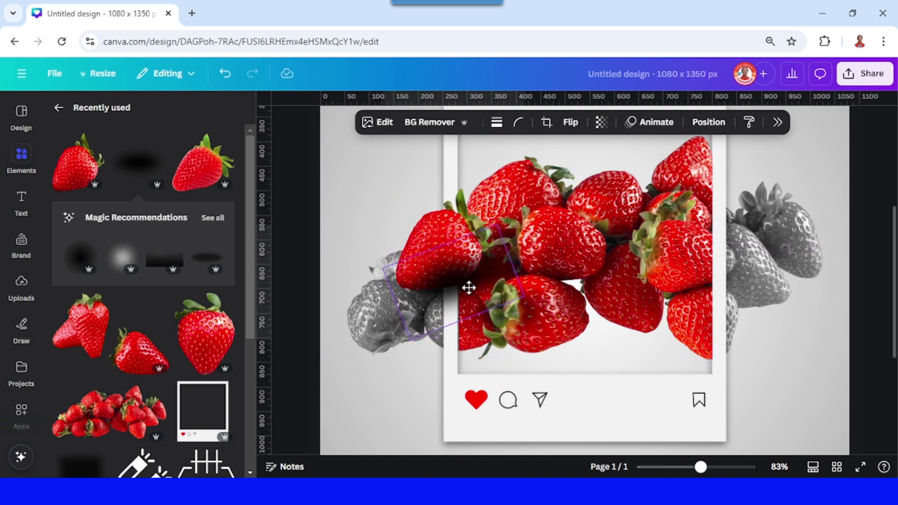
left_click_drag(471, 298, 476, 294)
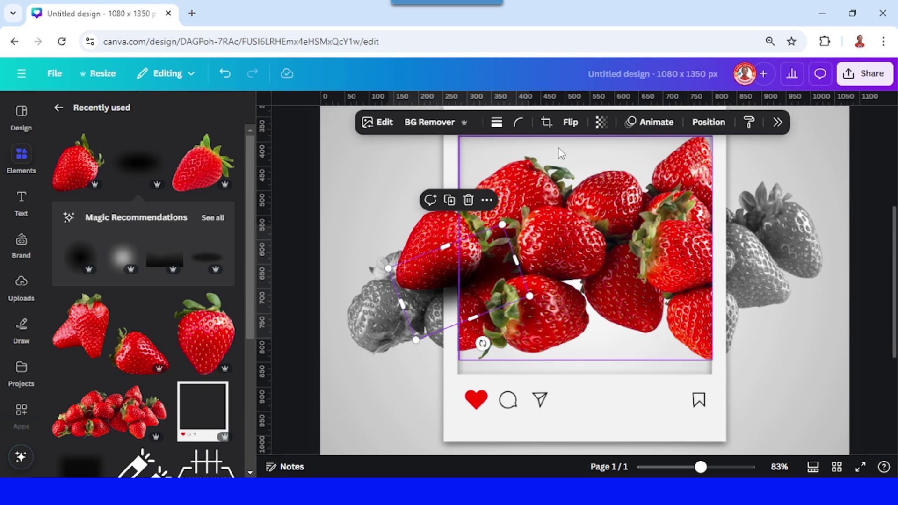
Step: Set the shadow's transparency to 61
left_click(599, 123)
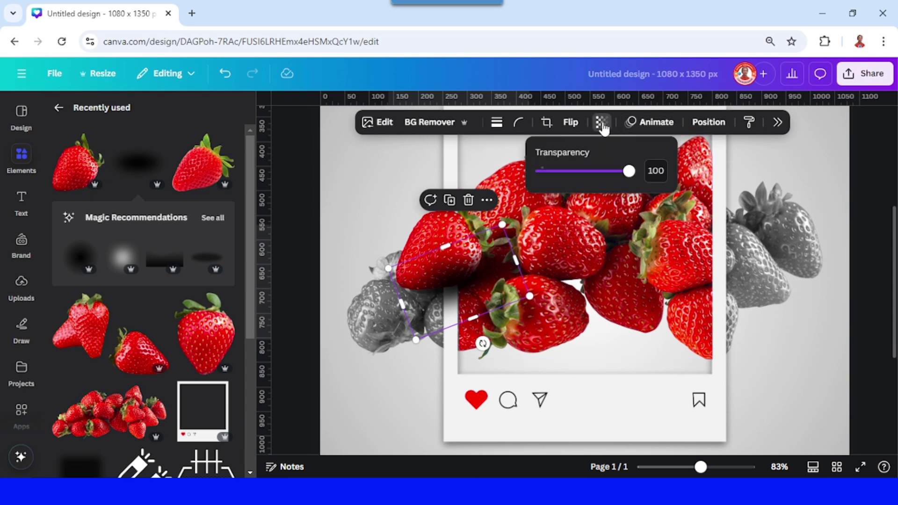
left_click(595, 171)
left_click_drag(593, 174, 596, 175)
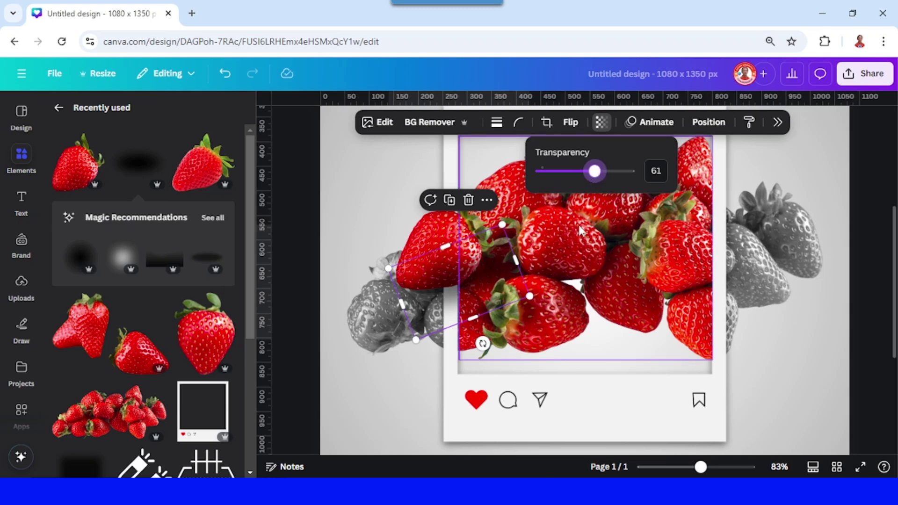
Step: Send the shadow behind the strawberry pile and settle it under the left strawberry
right_click(449, 283)
mouse_move(486, 225)
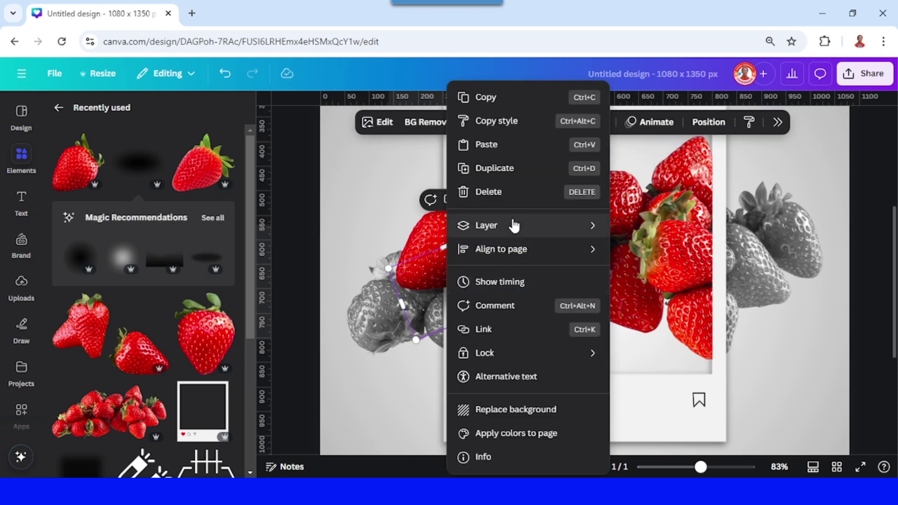
left_click(666, 272)
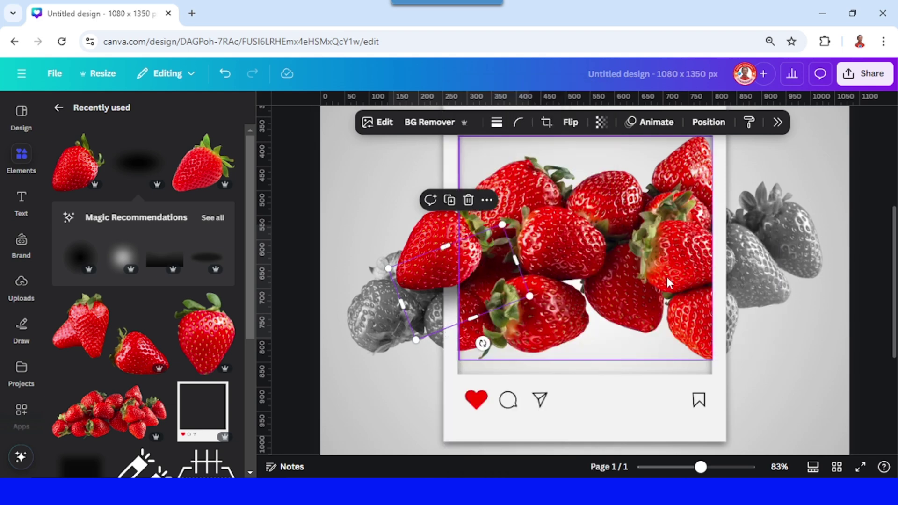
left_click_drag(466, 233, 471, 243)
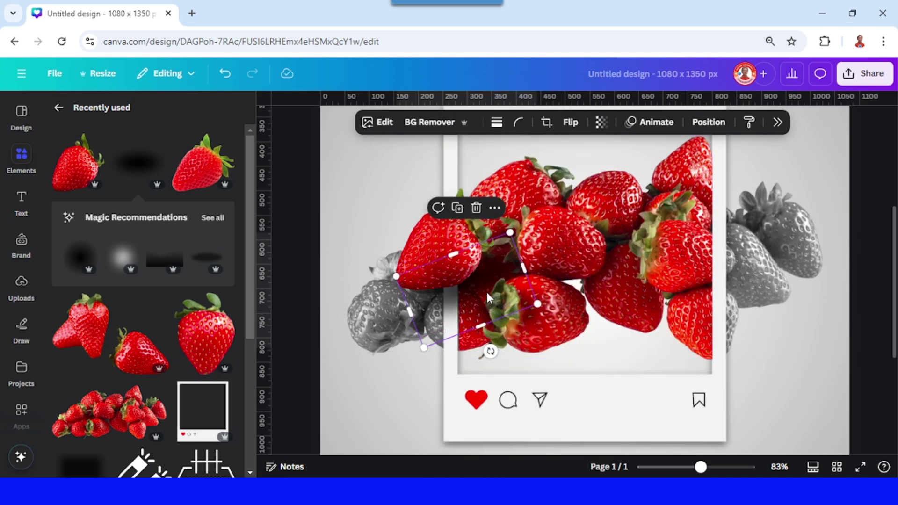
left_click_drag(489, 298, 475, 285)
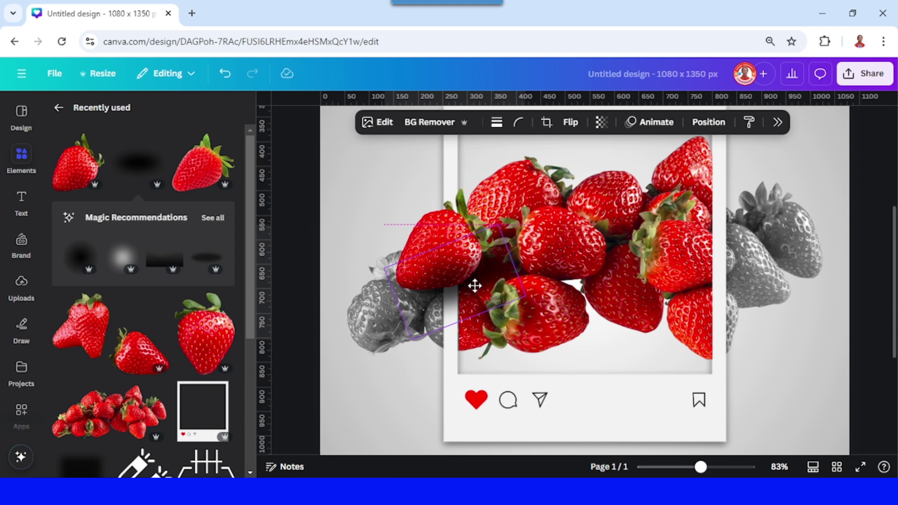
left_click_drag(475, 284, 475, 285)
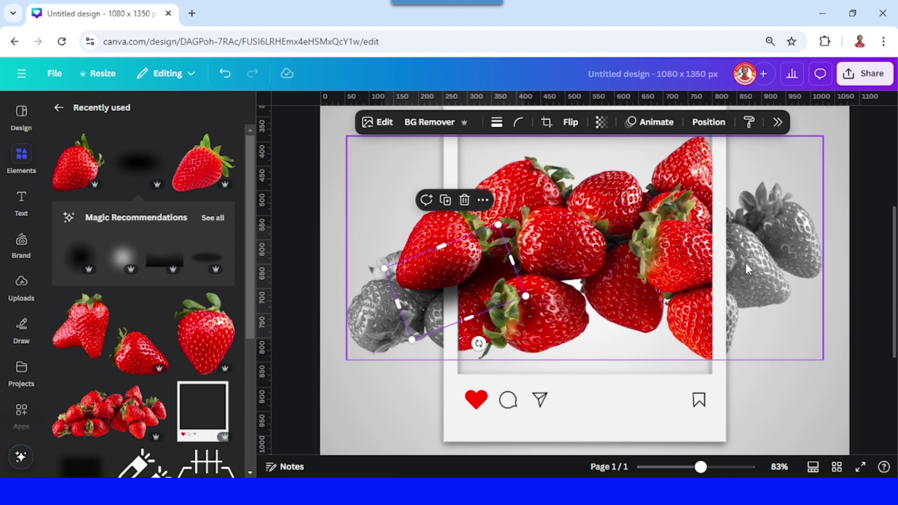
Step: Add another Ripe Strawberry, shrink it, and rotate it about -84° over the frame's right edge
left_click(225, 303)
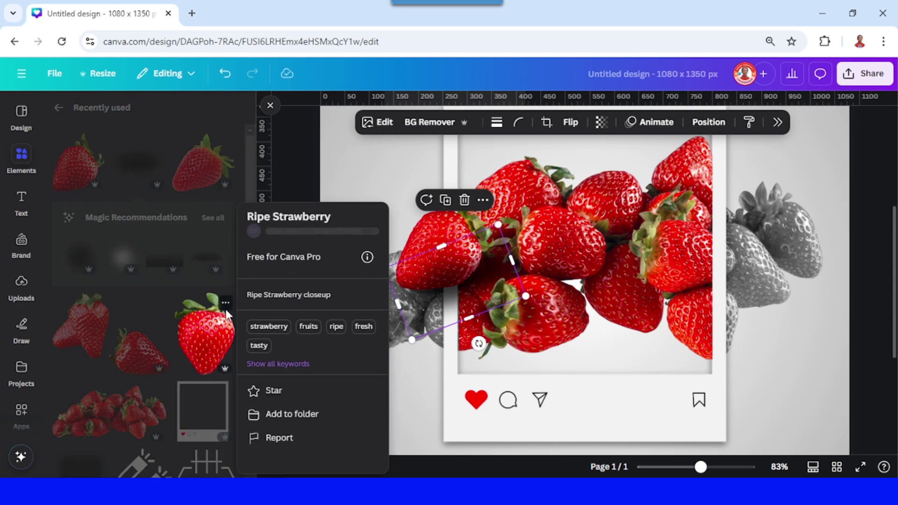
left_click(212, 343)
left_click_drag(379, 136, 563, 447)
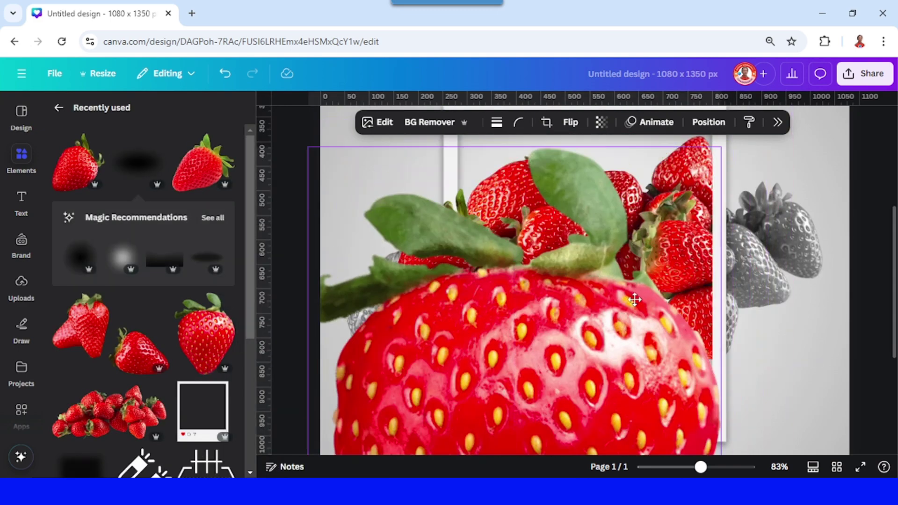
left_click_drag(533, 420, 653, 316)
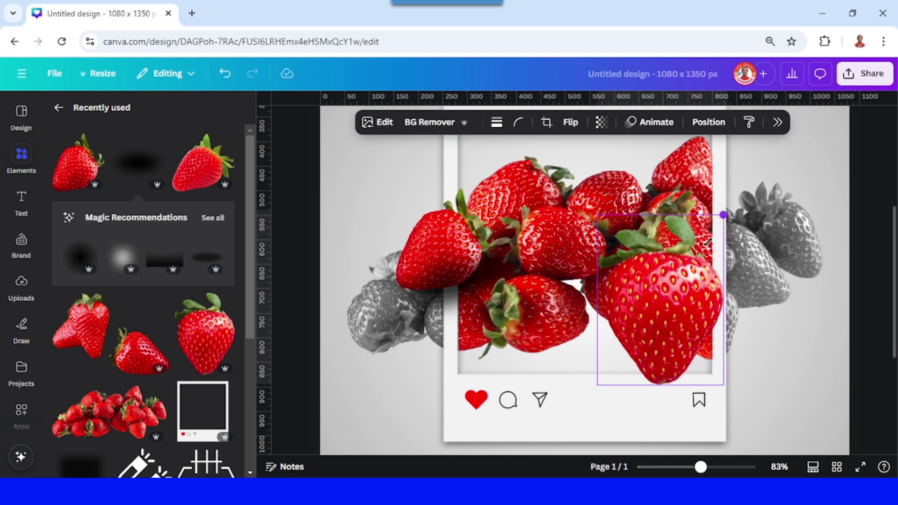
mouse_move(645, 412)
left_mouse_down()
mouse_move(703, 333)
mouse_move(698, 338)
mouse_move(690, 265)
mouse_move(679, 264)
left_mouse_up()
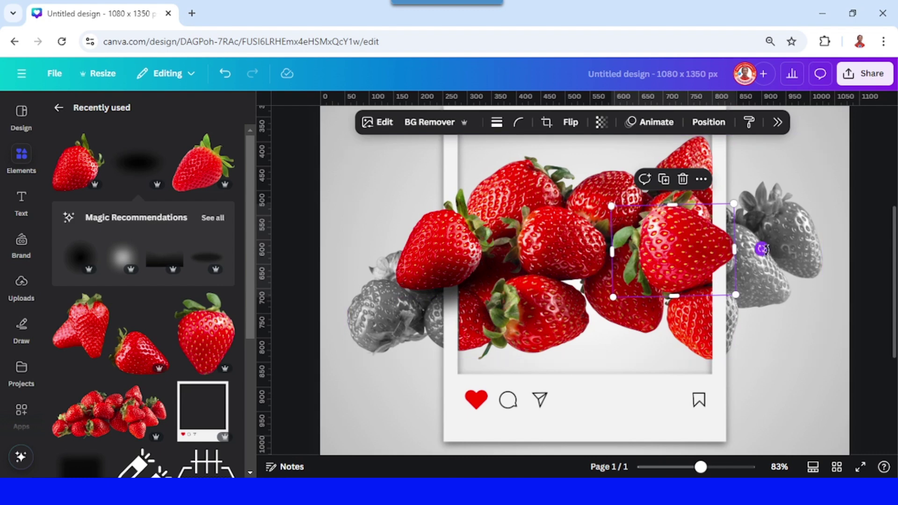
left_click_drag(757, 288, 764, 261)
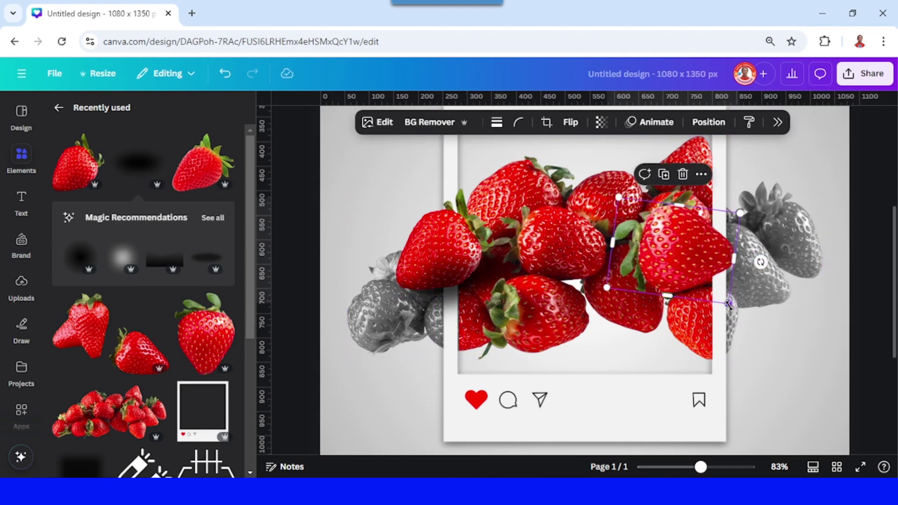
left_click_drag(730, 303, 731, 307)
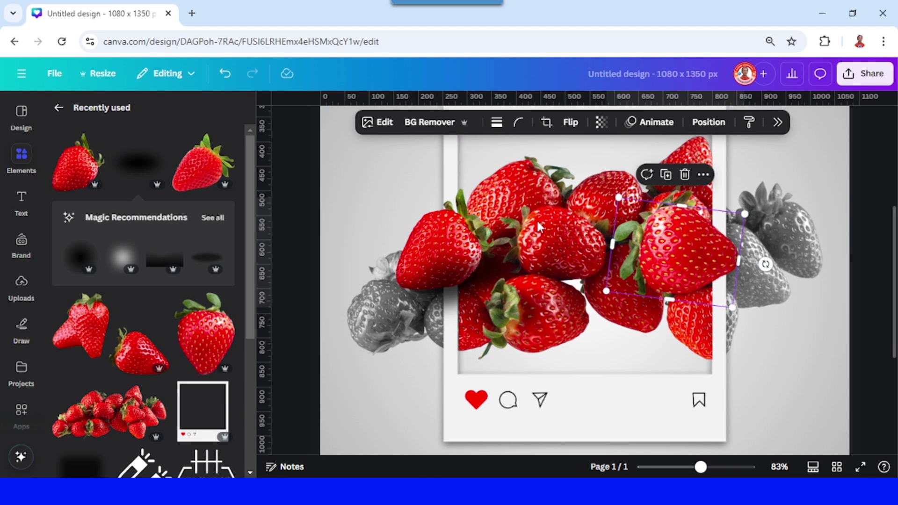
Step: Duplicate the left strawberry's drop shadow and layer the copy beneath the right-edge strawberry
left_click(438, 278)
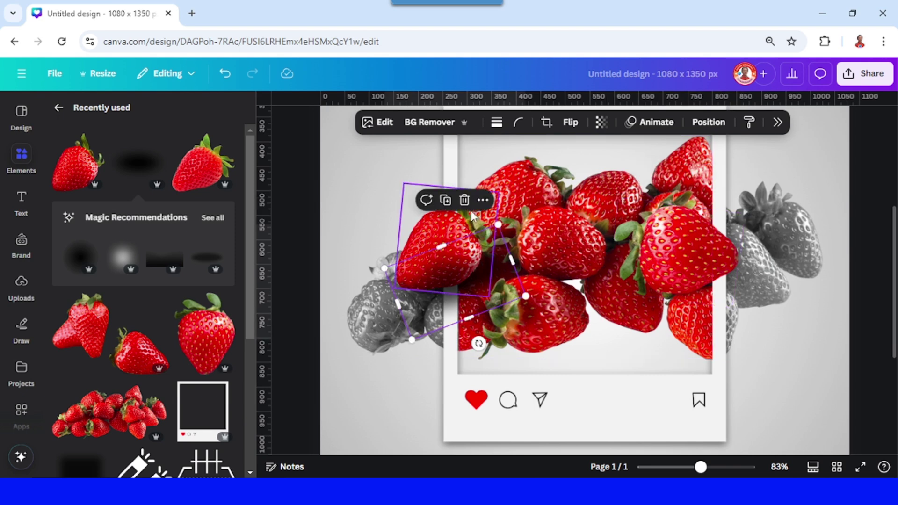
left_click(446, 203)
left_click_drag(491, 280, 675, 281)
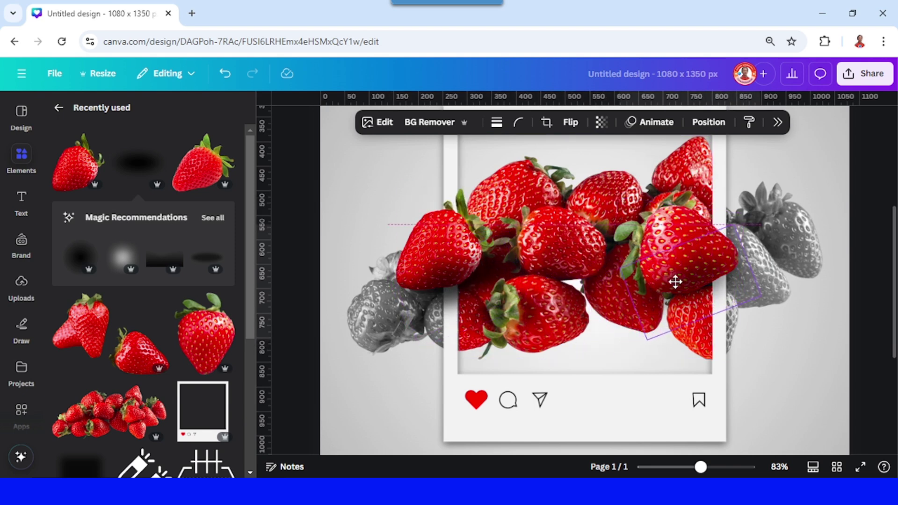
right_click(677, 281)
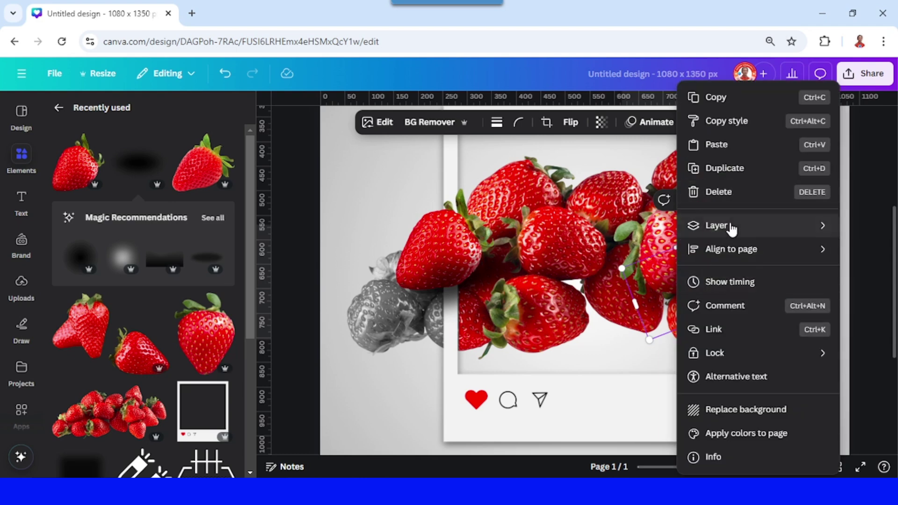
mouse_move(717, 225)
left_click(581, 270)
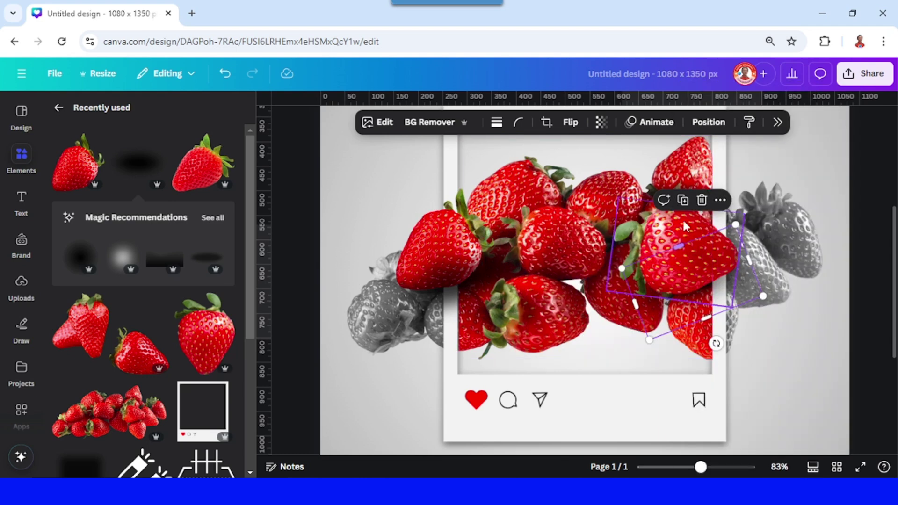
key("Escape")
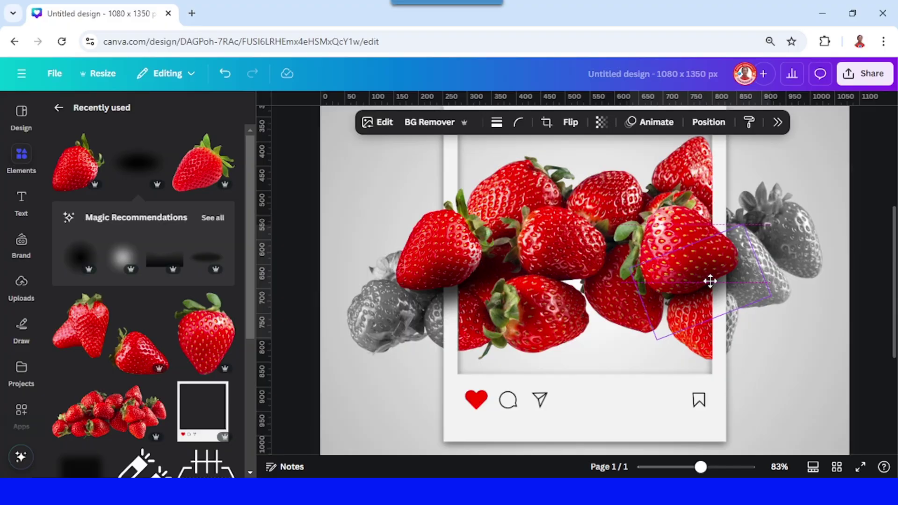